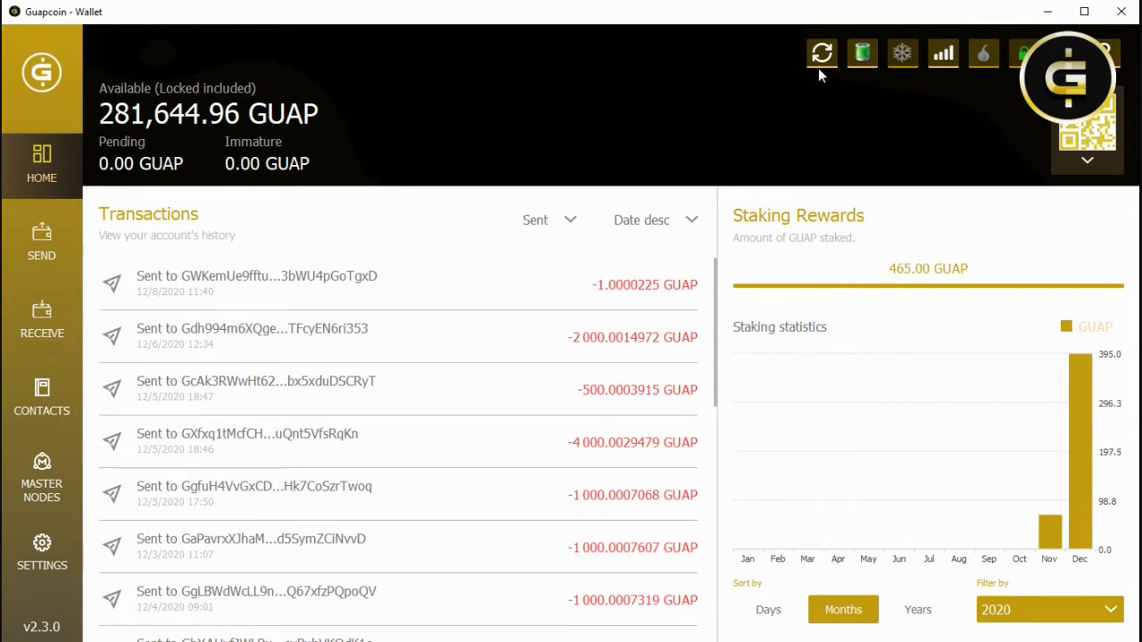
# Step: Open the wallet's Debug information and check the network connections, masternode count and sync status
pyautogui.moveTo(814, 56)
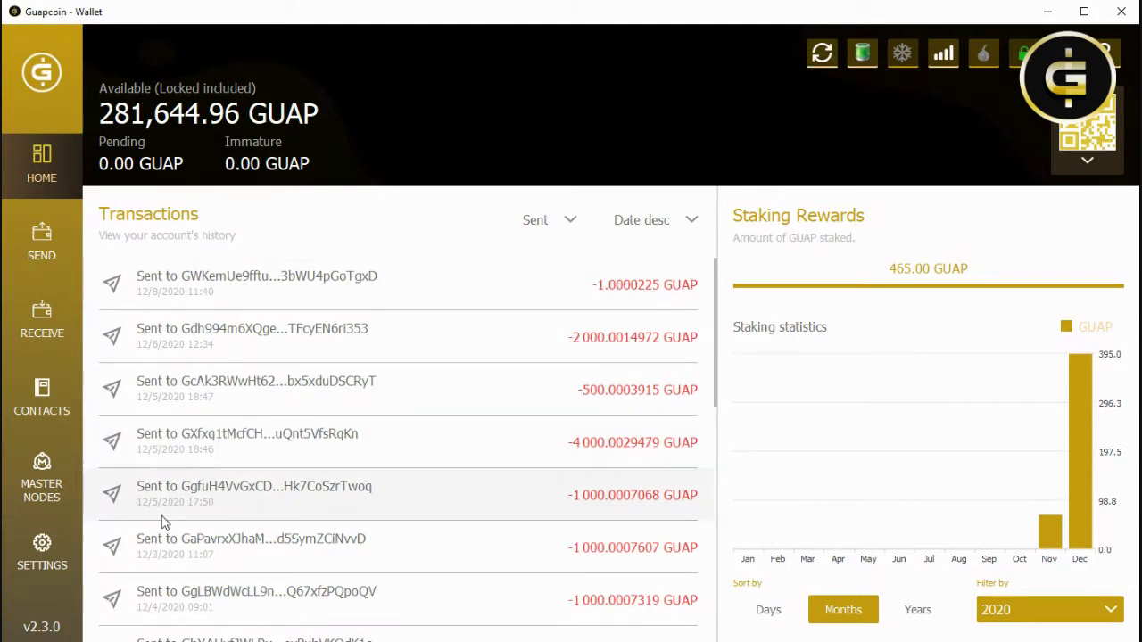
pyautogui.click(43, 546)
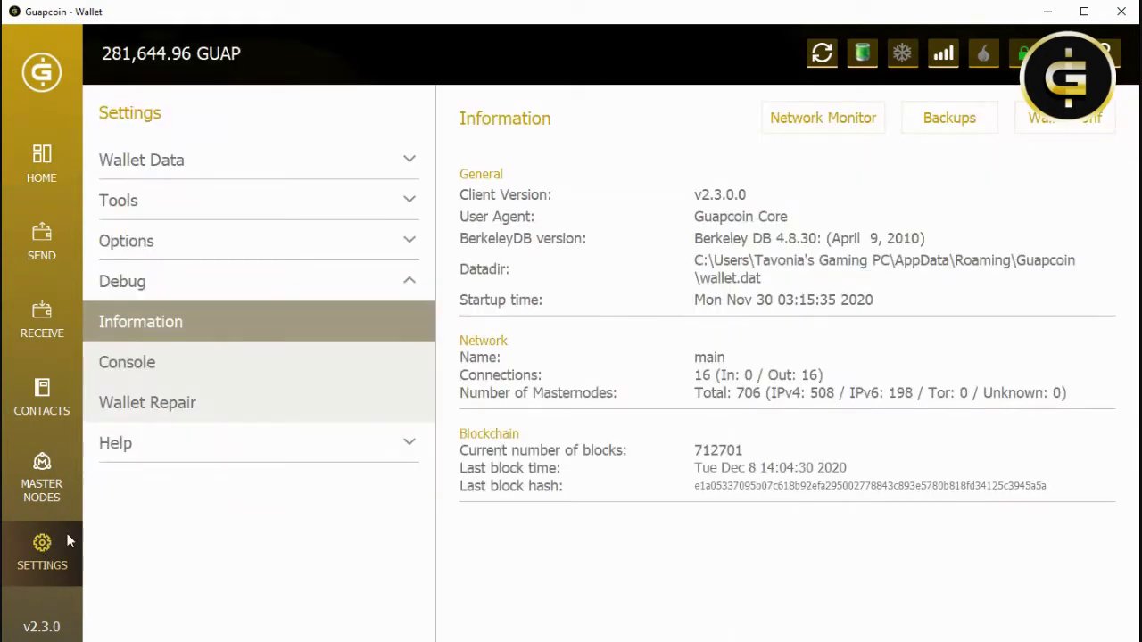
pyautogui.click(157, 287)
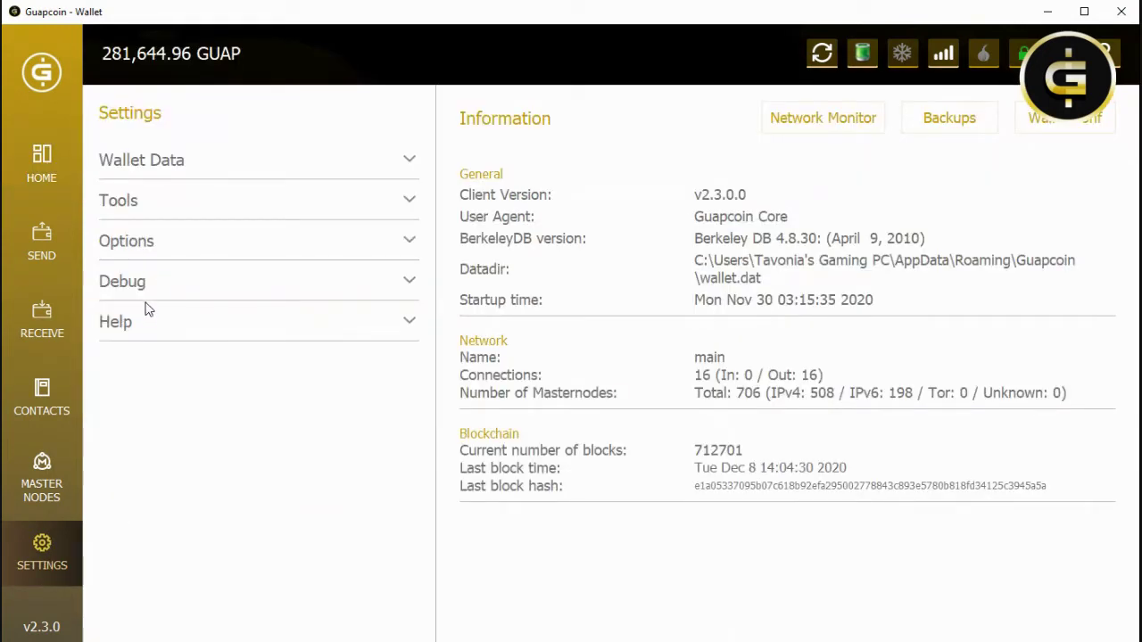
pyautogui.click(152, 296)
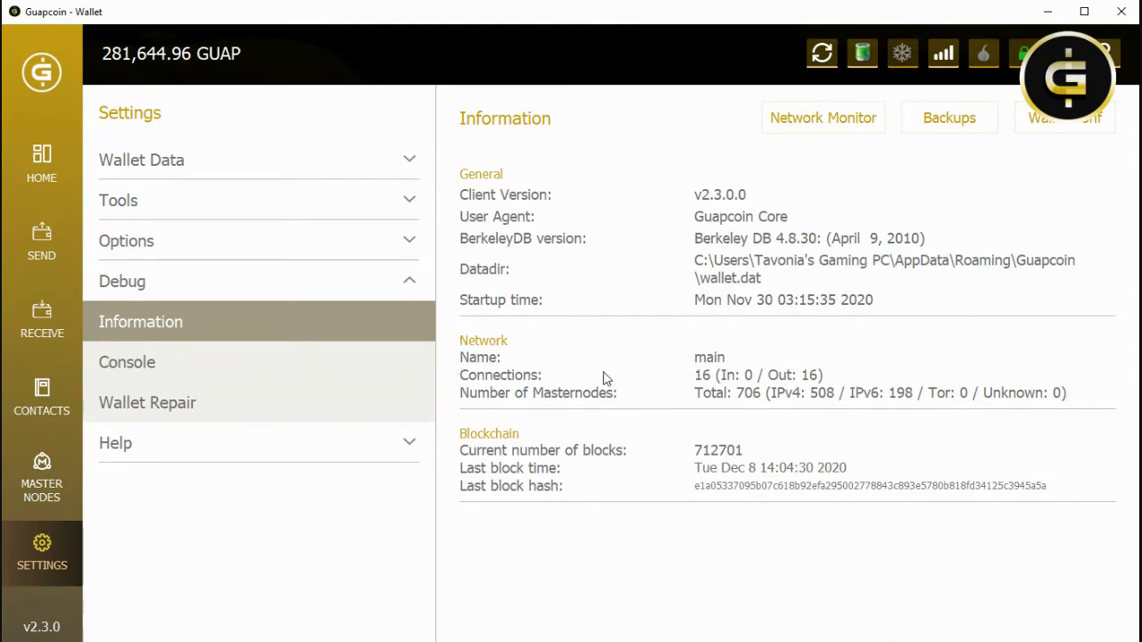
pyautogui.tripleClick(705, 378)
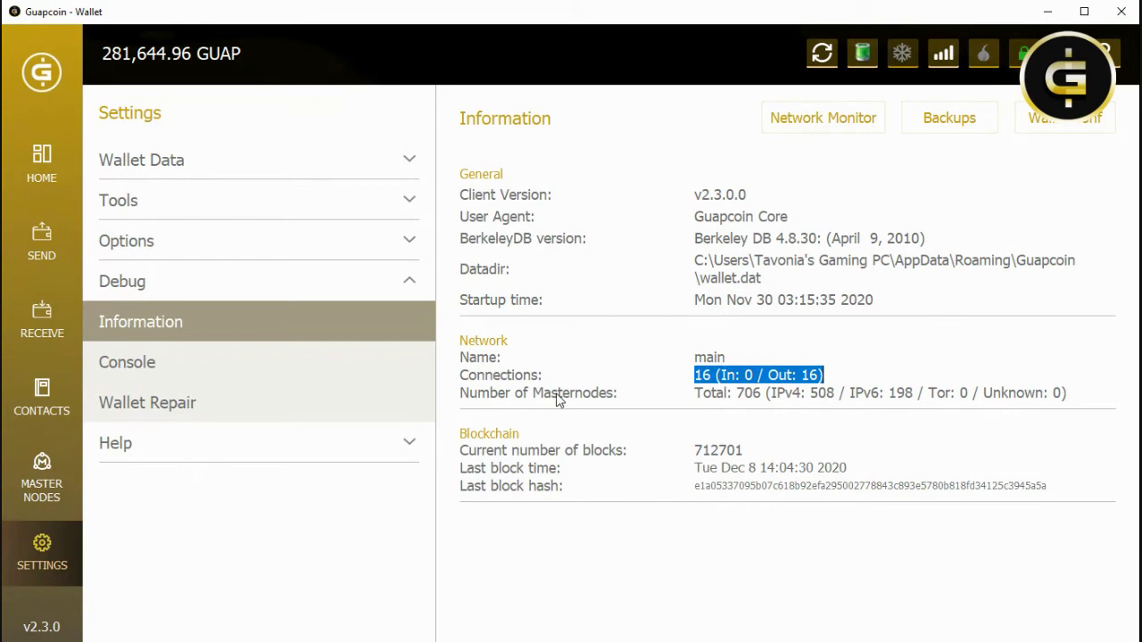
pyautogui.click(734, 393)
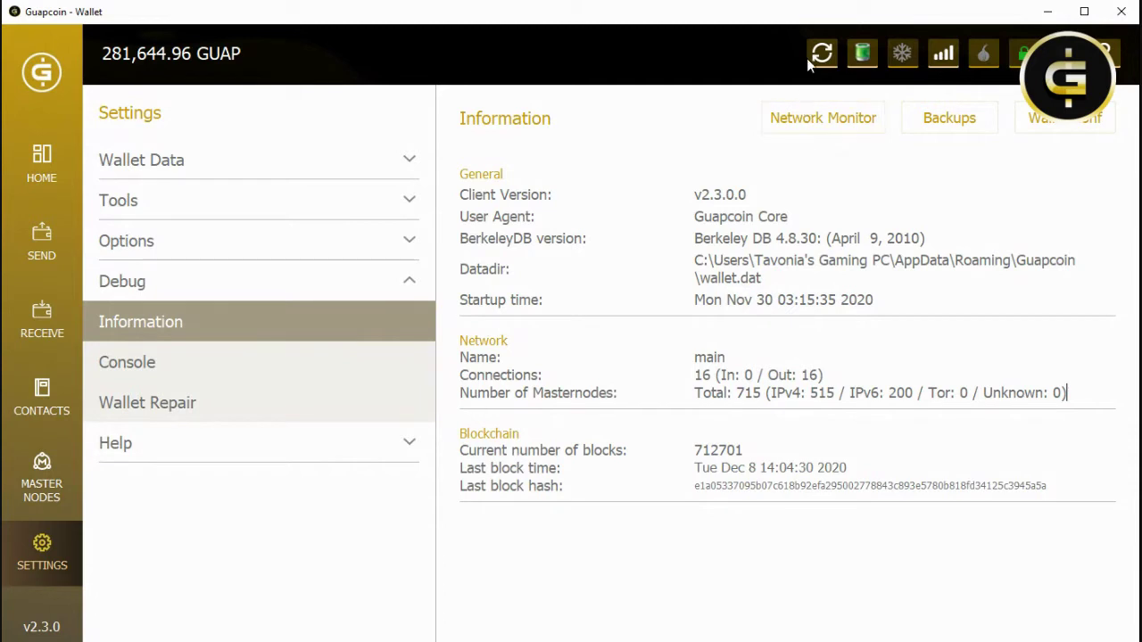
pyautogui.moveTo(781, 57)
# Step: View the details of the most recent sent transaction on the home page and check its confirmations
pyautogui.click(62, 179)
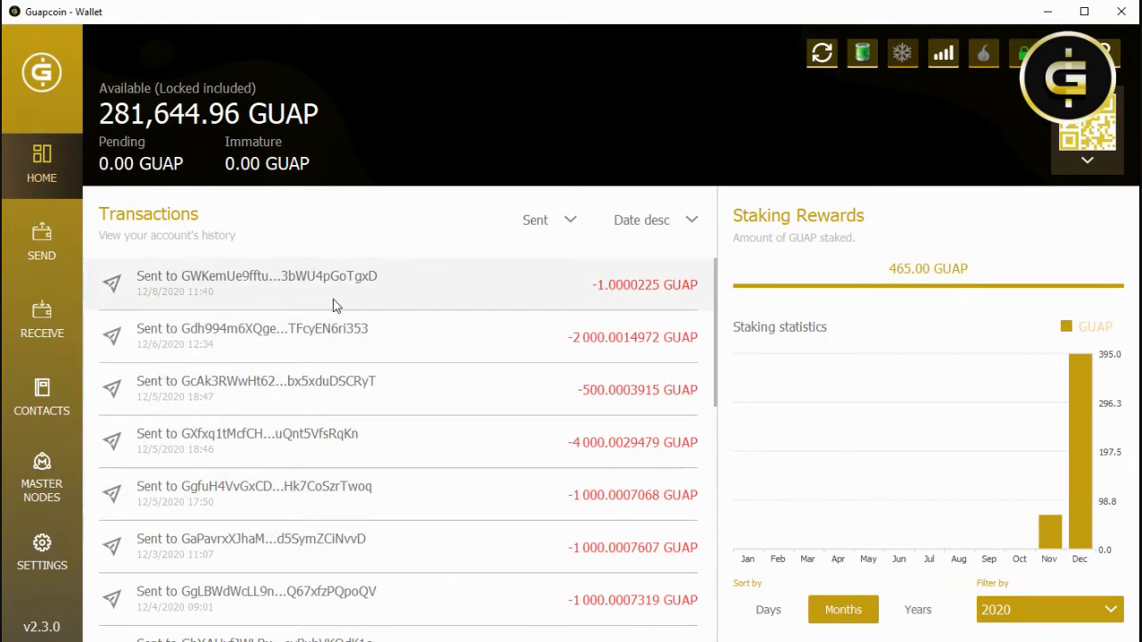
pyautogui.click(253, 279)
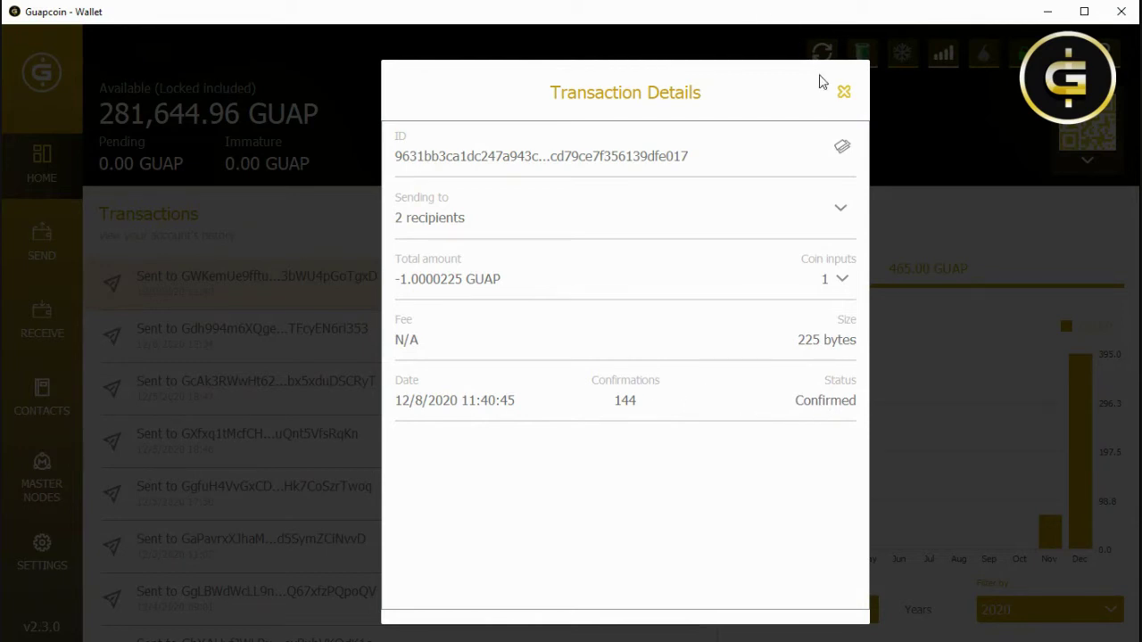
pyautogui.click(844, 93)
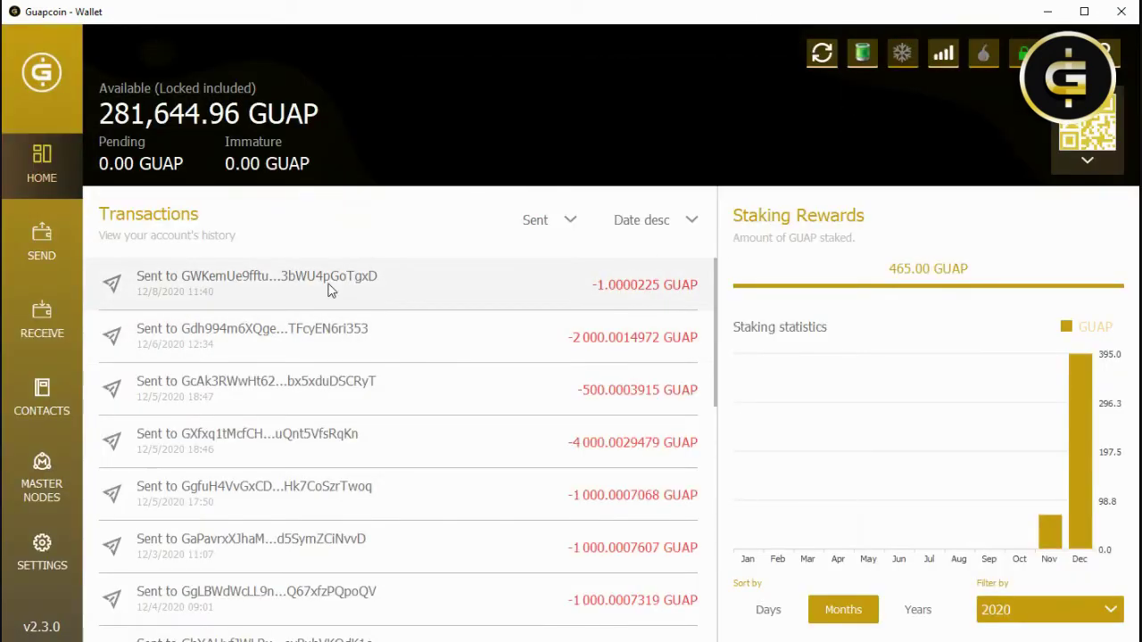
pyautogui.moveTo(331, 282)
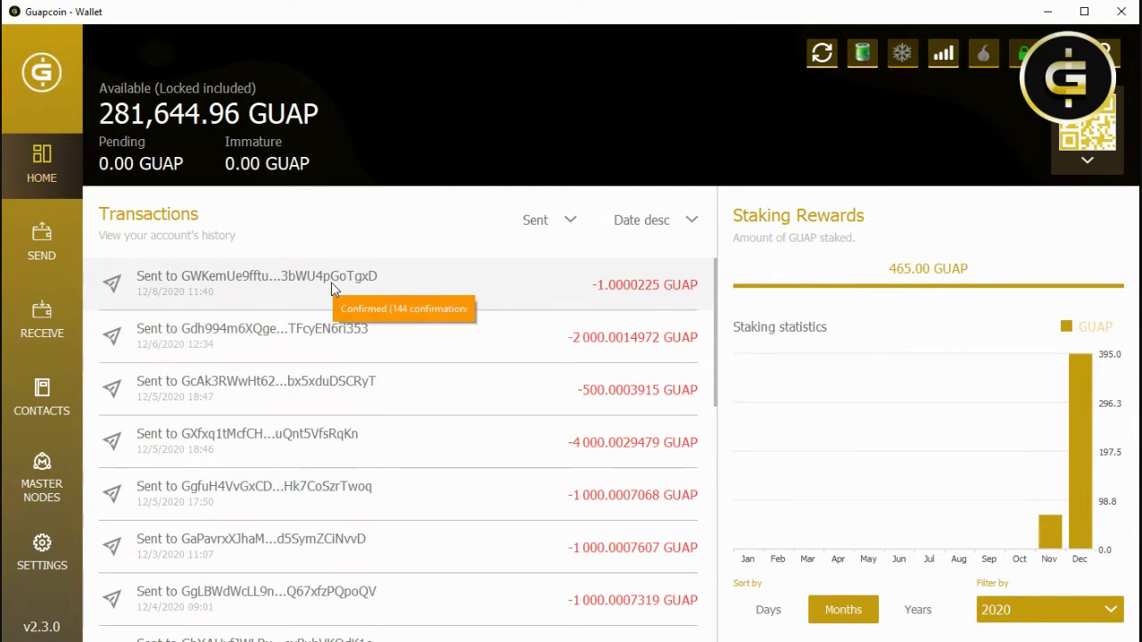
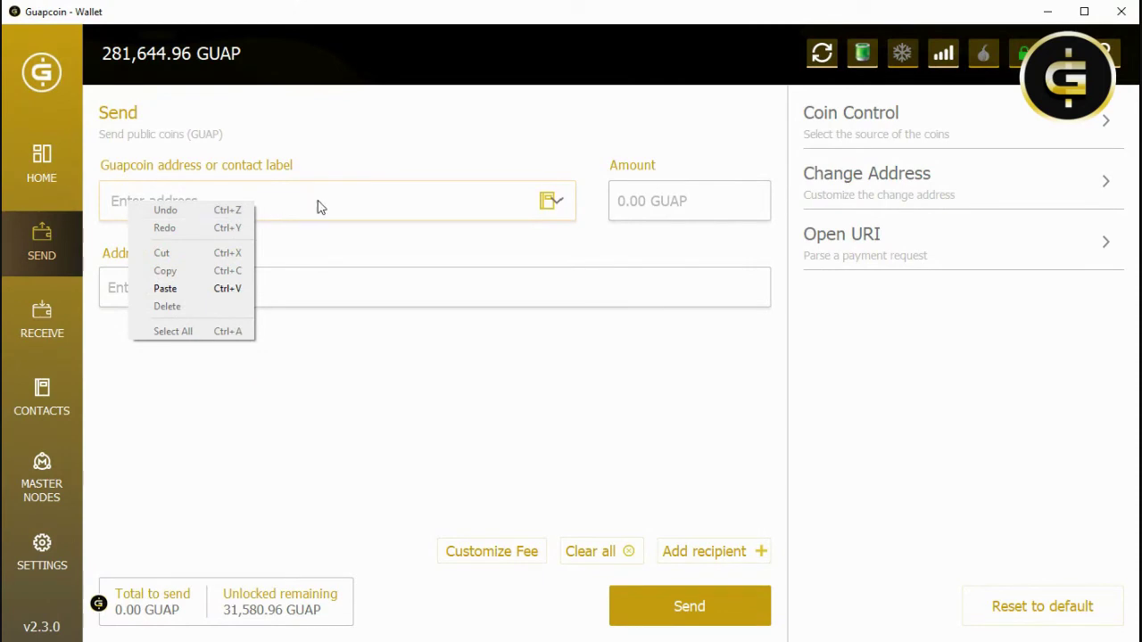
# Step: Examine the Send form's recipient address, amount and optional address label fields without filling them in
pyautogui.click(652, 200)
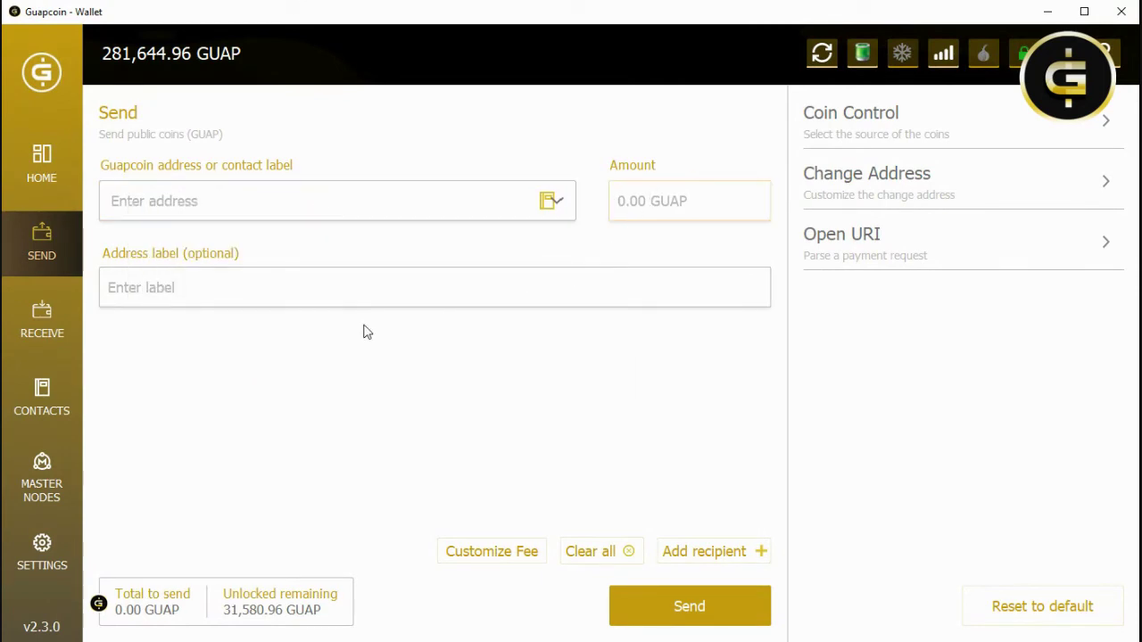
pyautogui.click(238, 296)
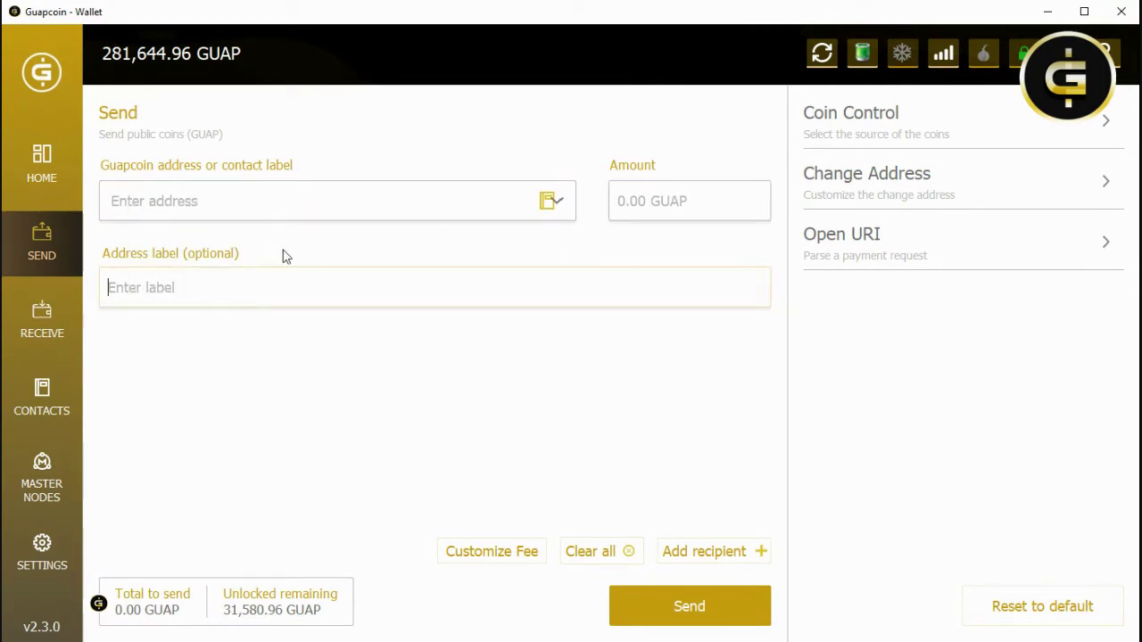
pyautogui.click(670, 387)
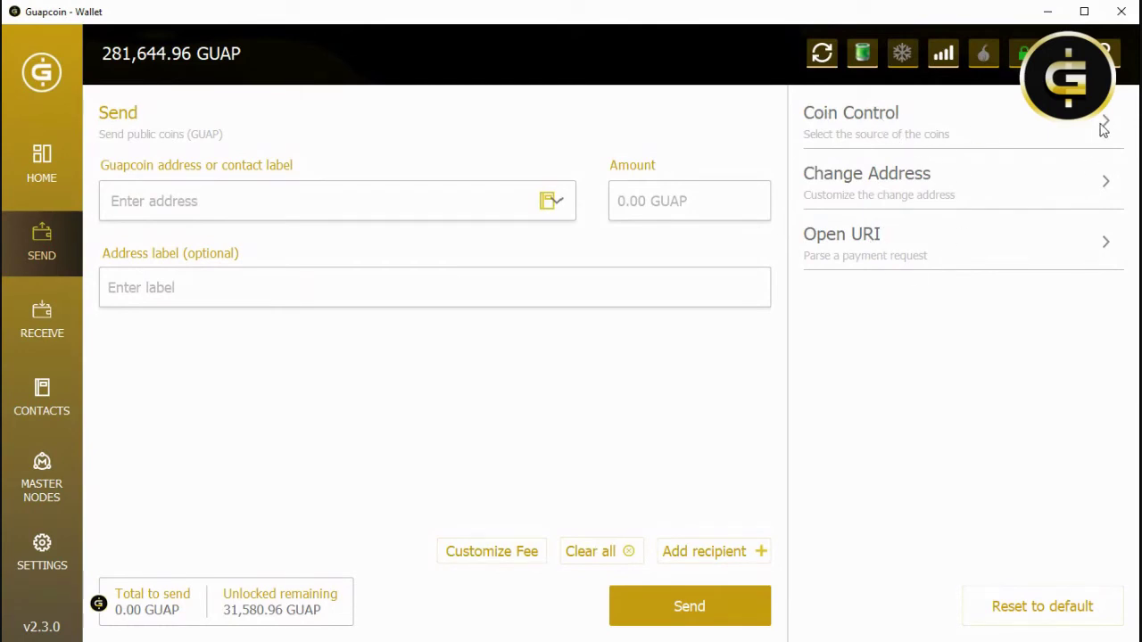
# Step: Review the spendable outputs in Coin Control and the custom change address option, closing both without changes
pyautogui.click(872, 127)
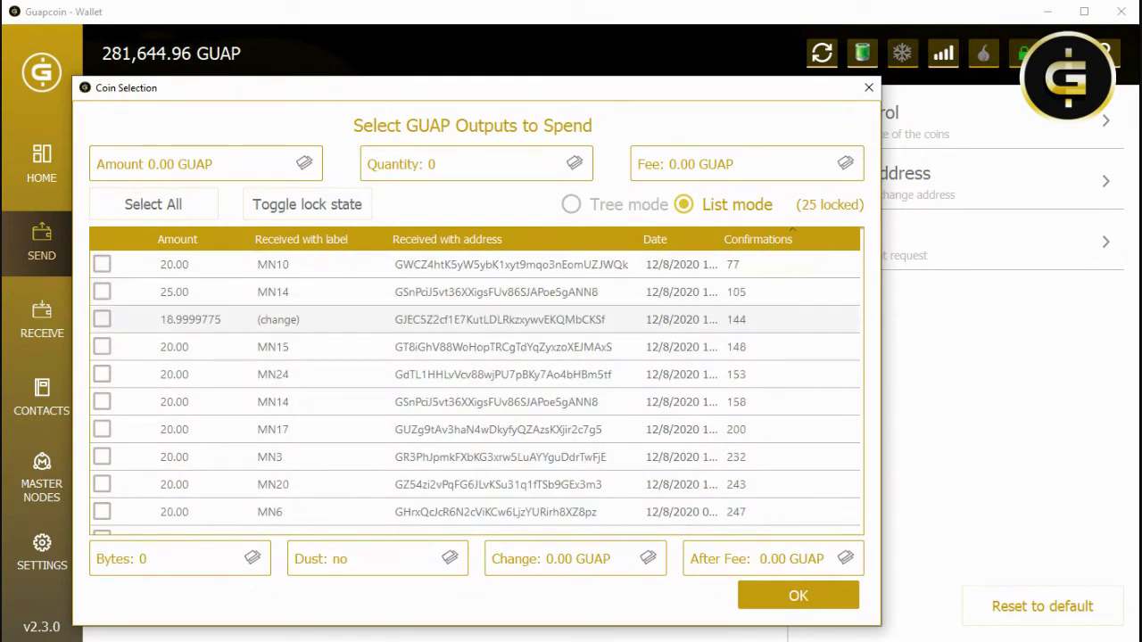
pyautogui.scroll(-5, 472, 319)
pyautogui.scroll(-5, 473, 319)
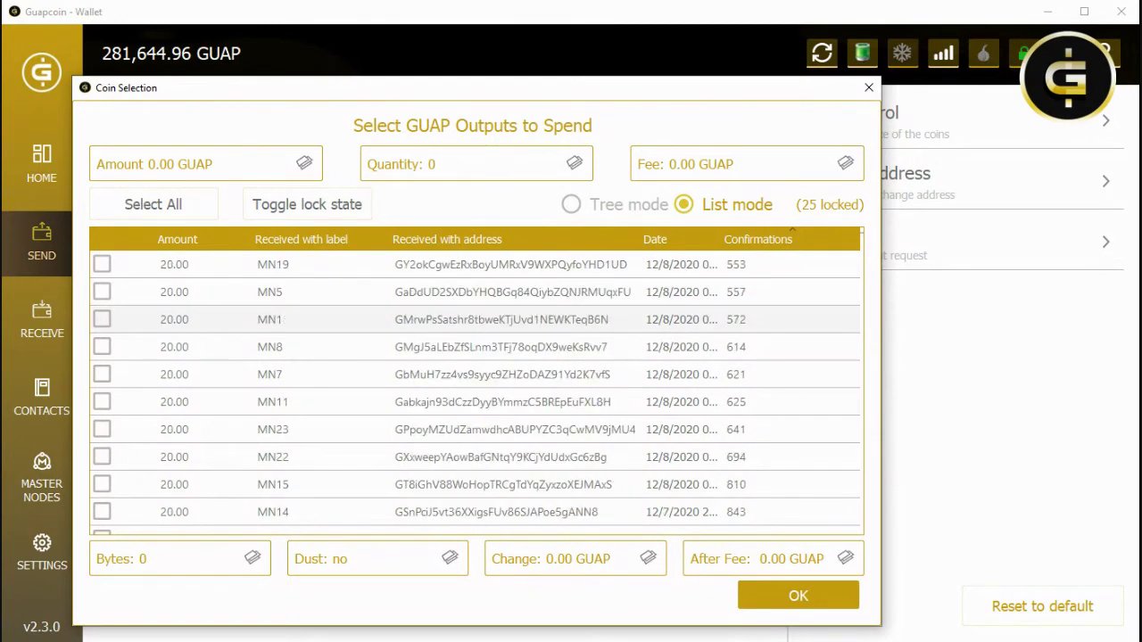
pyautogui.scroll(10, 472, 320)
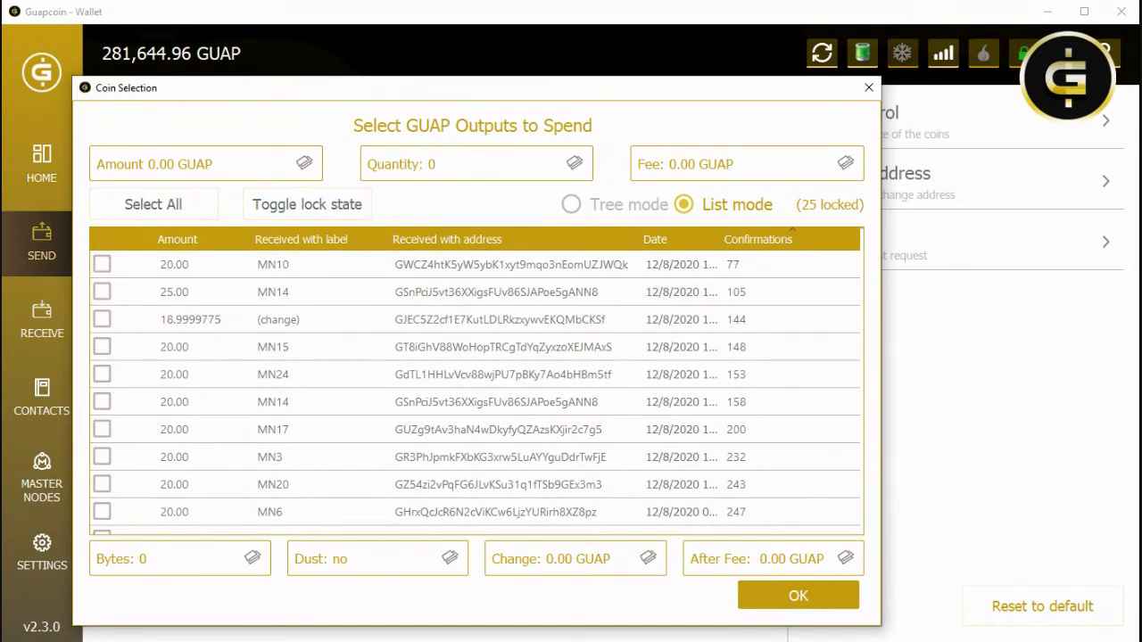
pyautogui.click(868, 87)
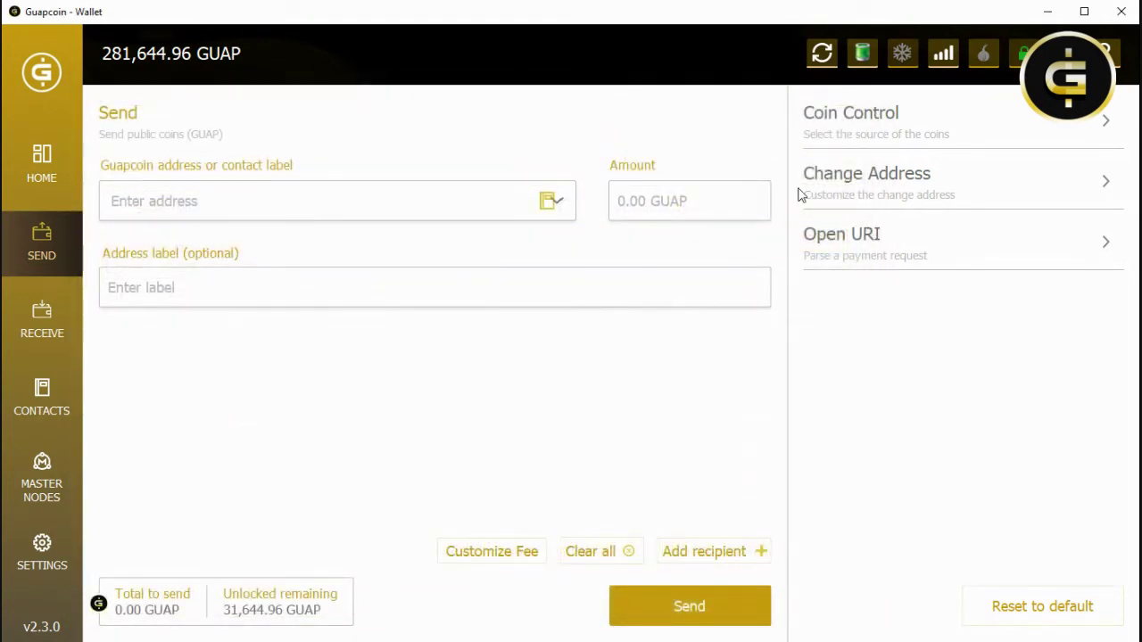
pyautogui.click(882, 175)
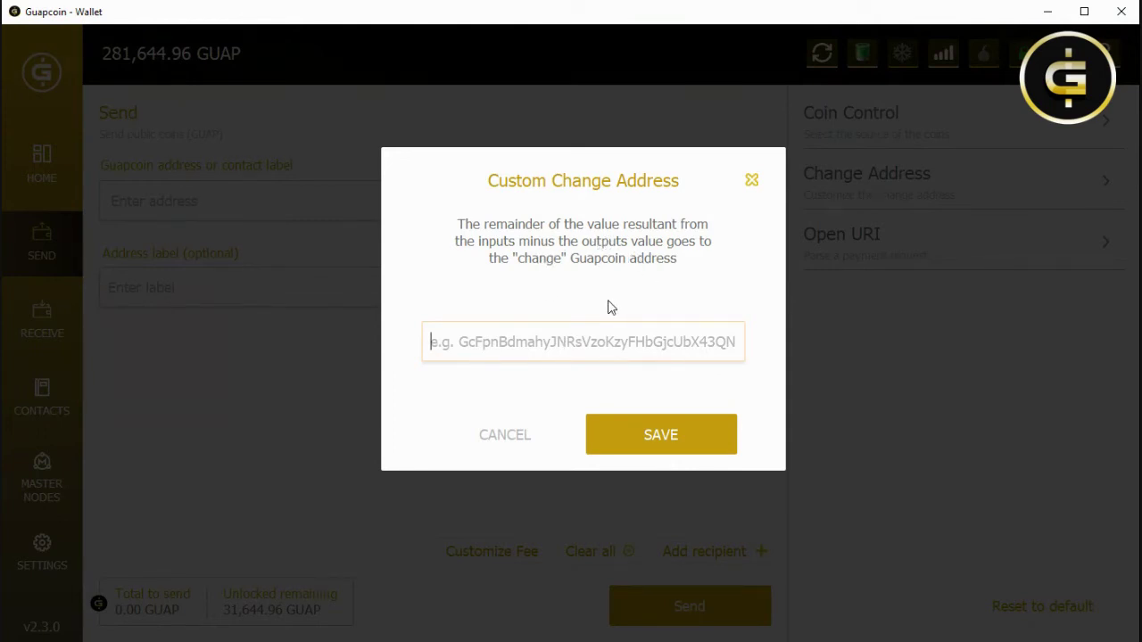
pyautogui.click(749, 182)
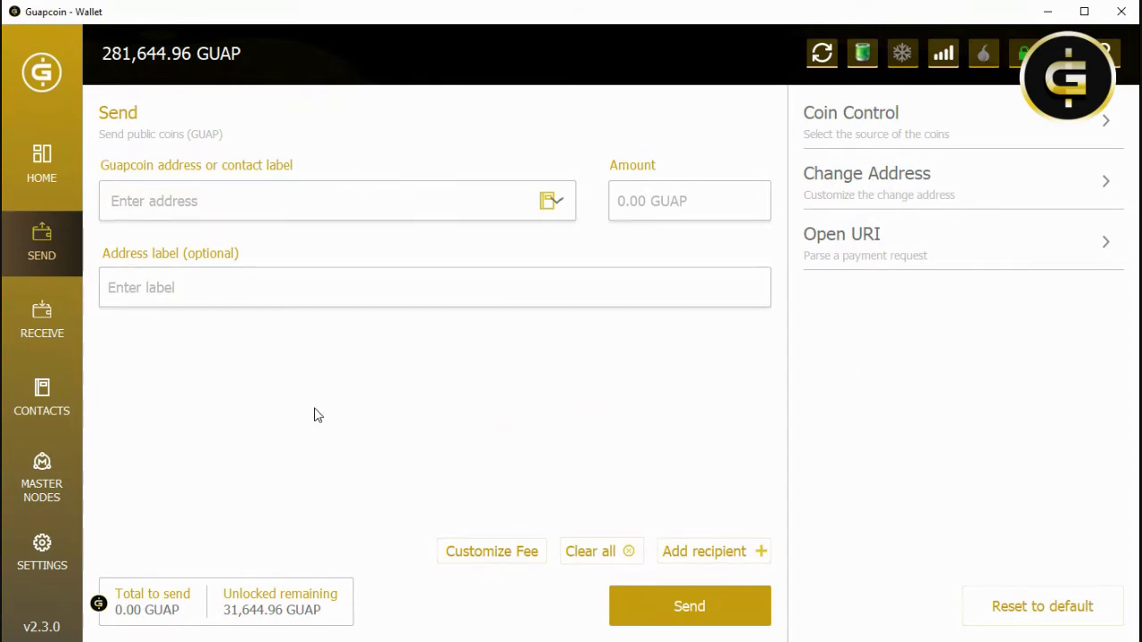
# Step: Open the Receive page and look through the list of the wallet's own addresses
pyautogui.click(37, 327)
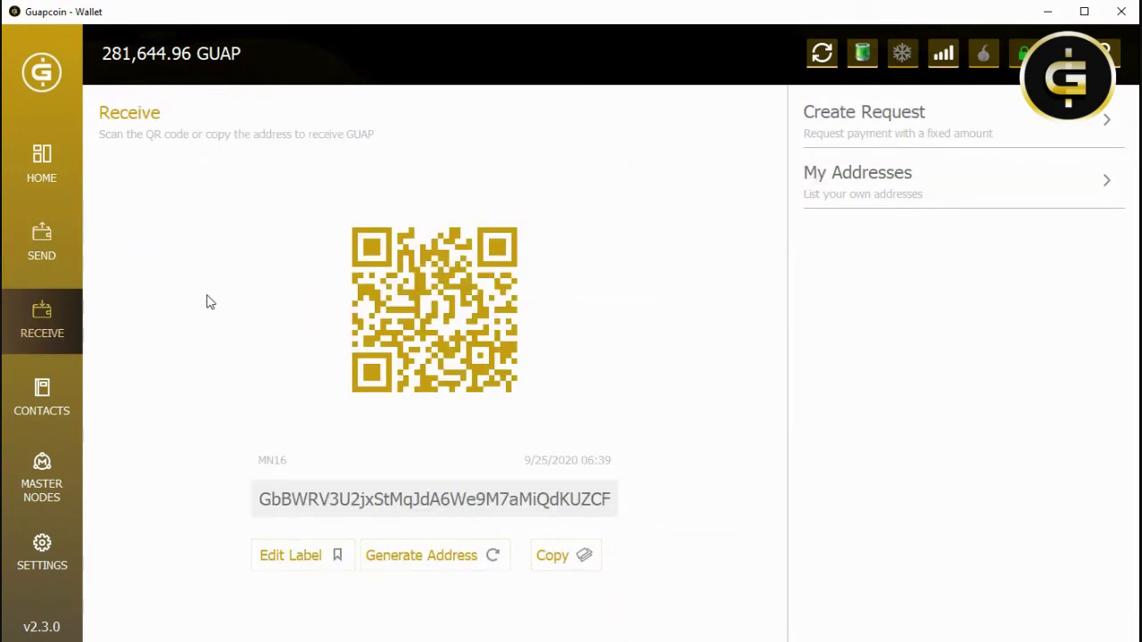
pyautogui.click(864, 179)
pyautogui.scroll(-3, 869, 294)
pyautogui.scroll(-3, 874, 330)
pyautogui.scroll(5, 880, 347)
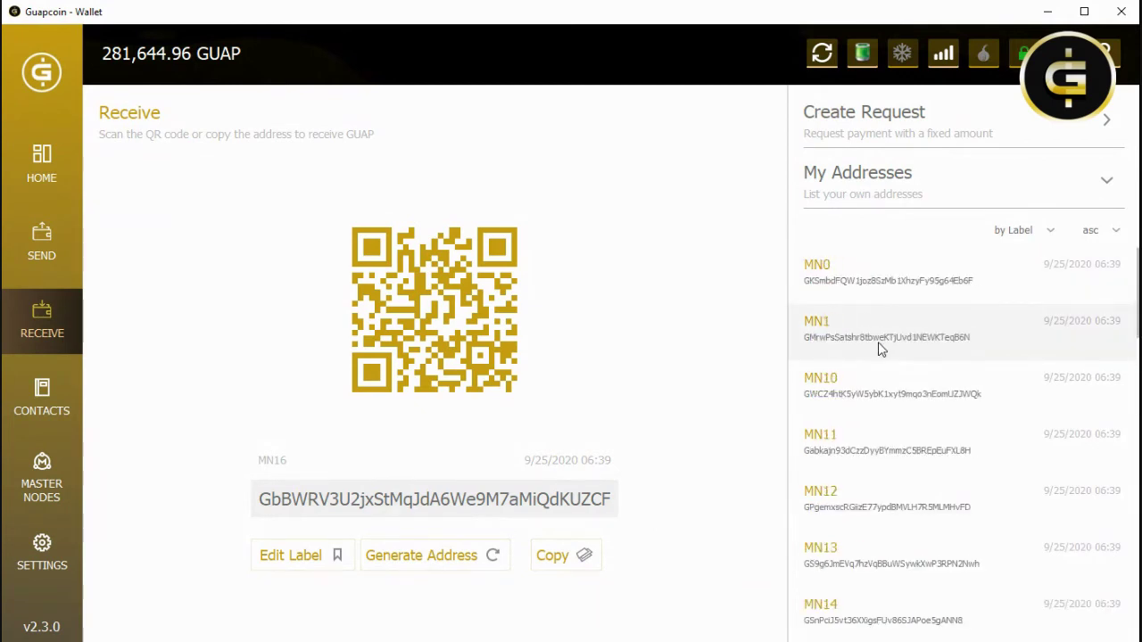
pyautogui.scroll(-3, 888, 348)
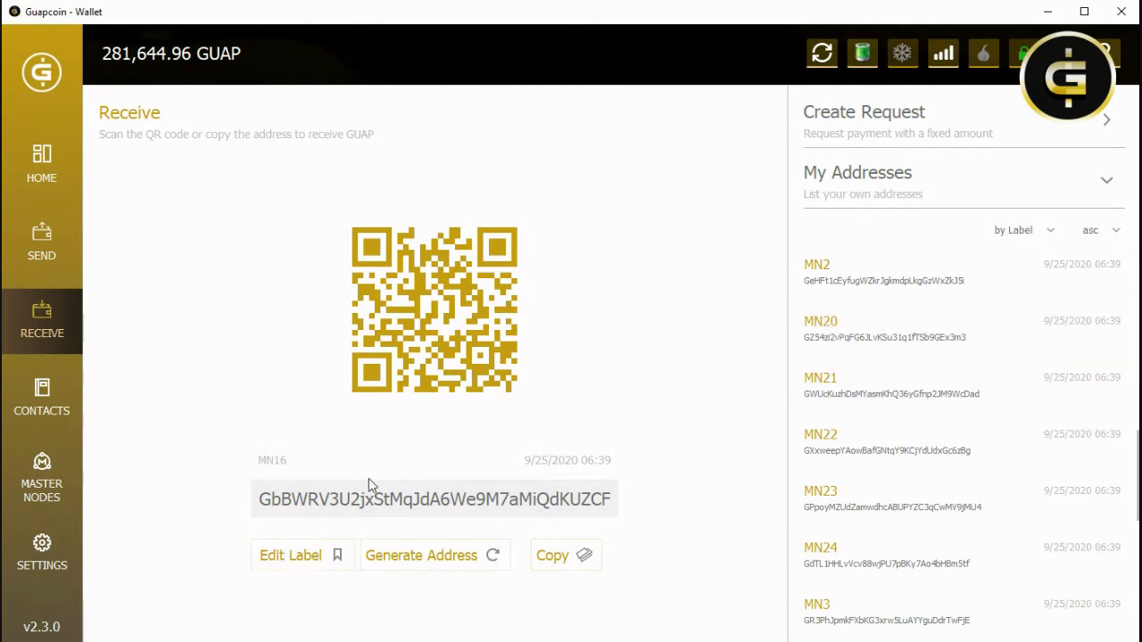
# Step: Generate a new receiving address, label it "Allowance", and find it in the address list
pyautogui.click(433, 560)
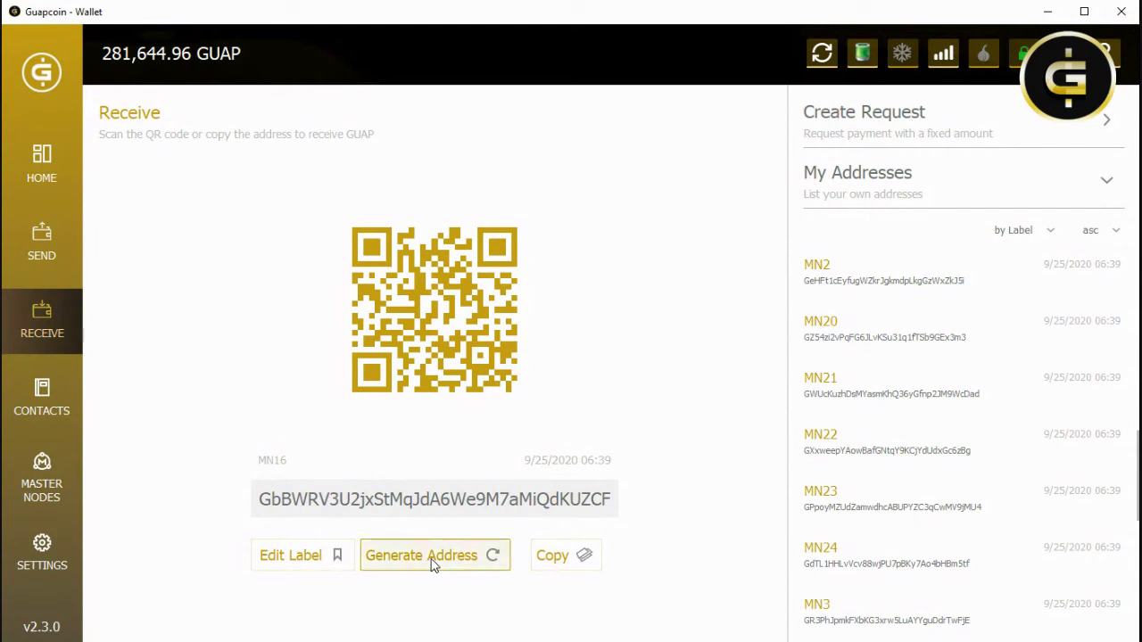
pyautogui.click(290, 557)
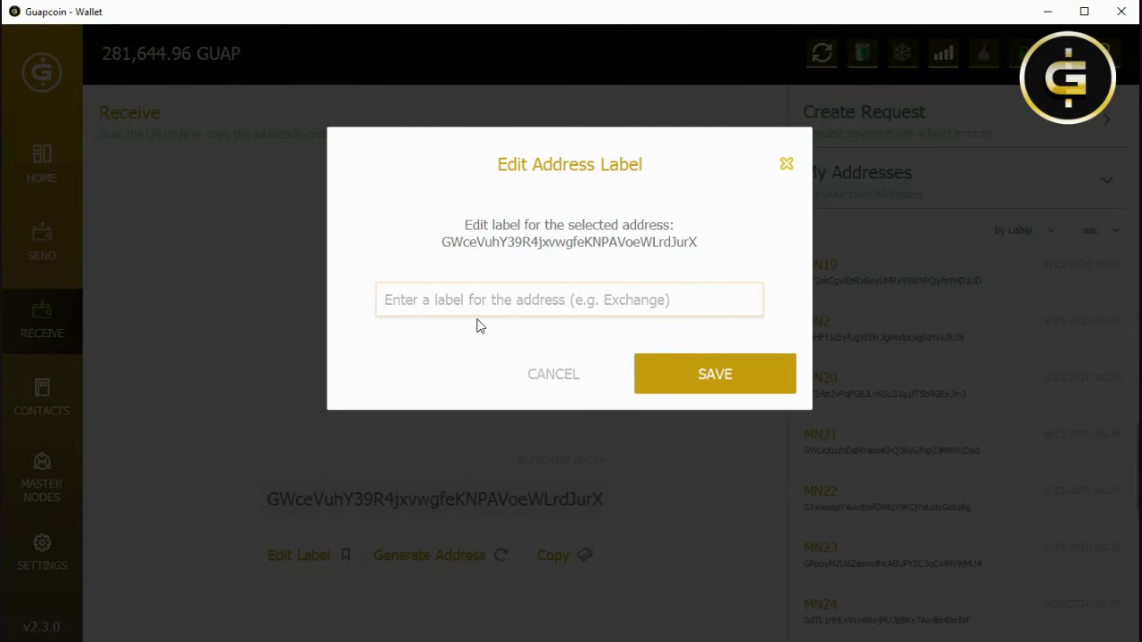
pyautogui.write('Allowance')
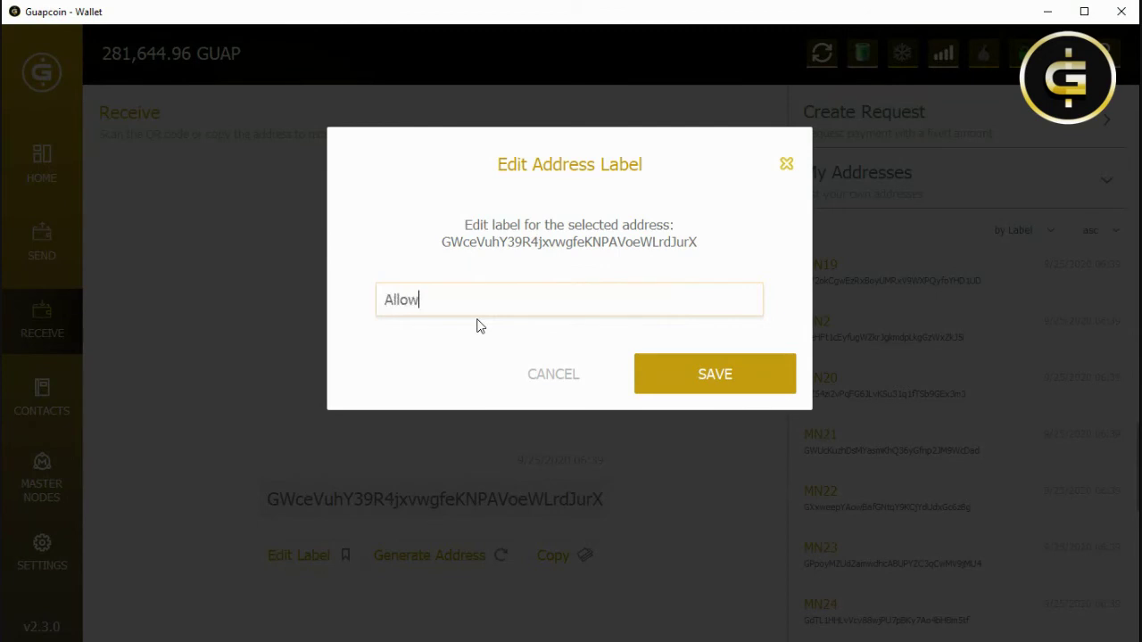
pyautogui.click(693, 375)
pyautogui.scroll(8, 897, 365)
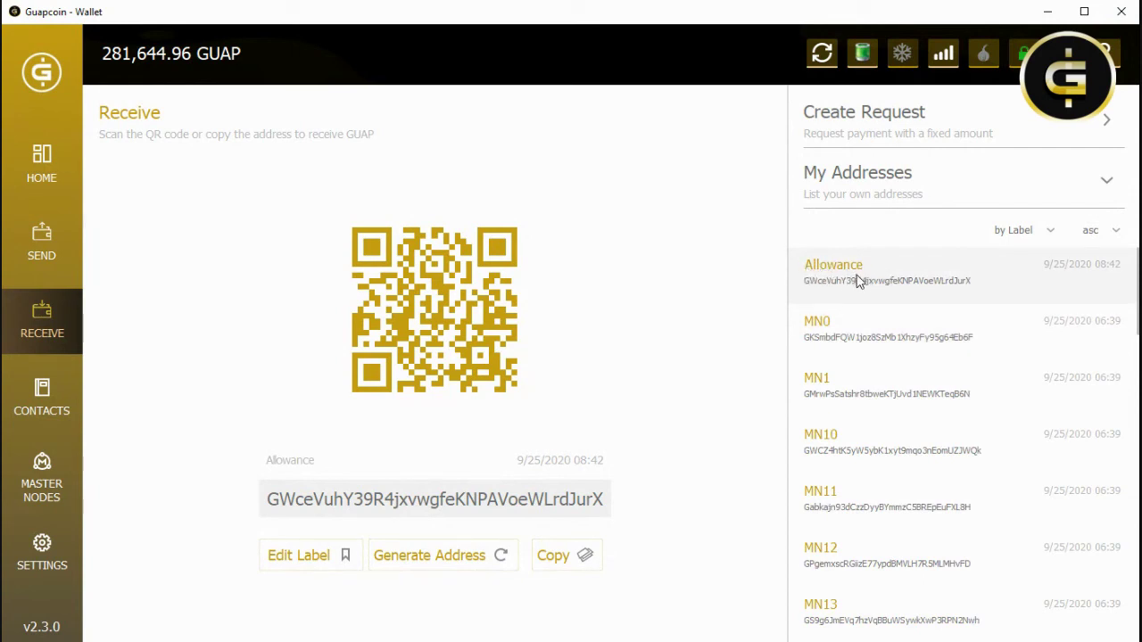
# Step: Open Contacts and examine the new contact form's name and address fields without entering anything
pyautogui.click(42, 175)
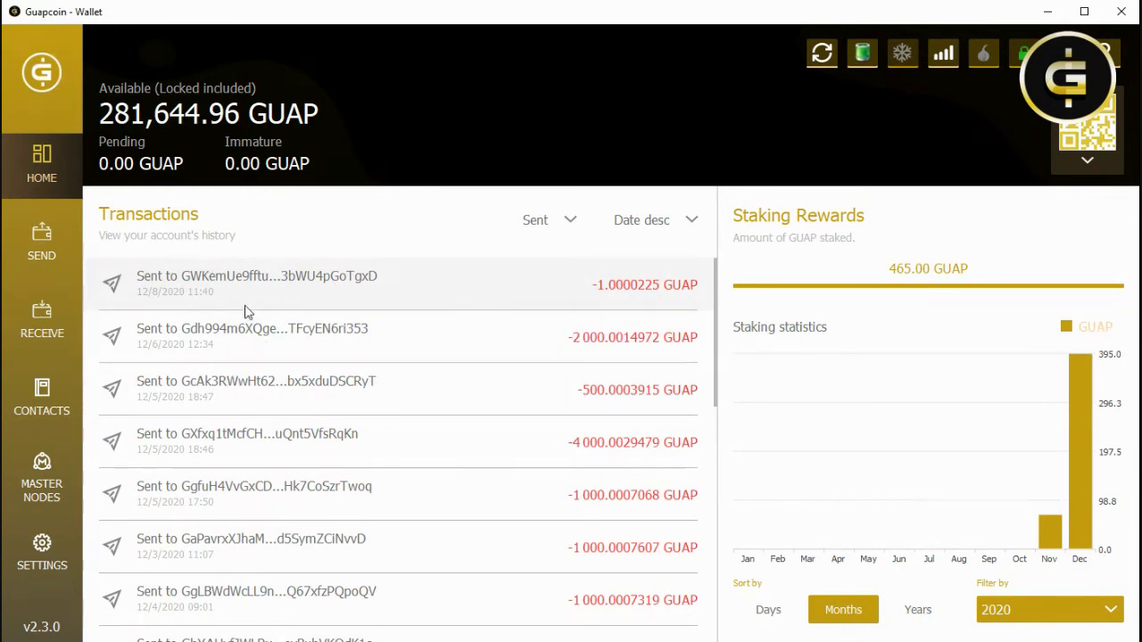
pyautogui.click(42, 402)
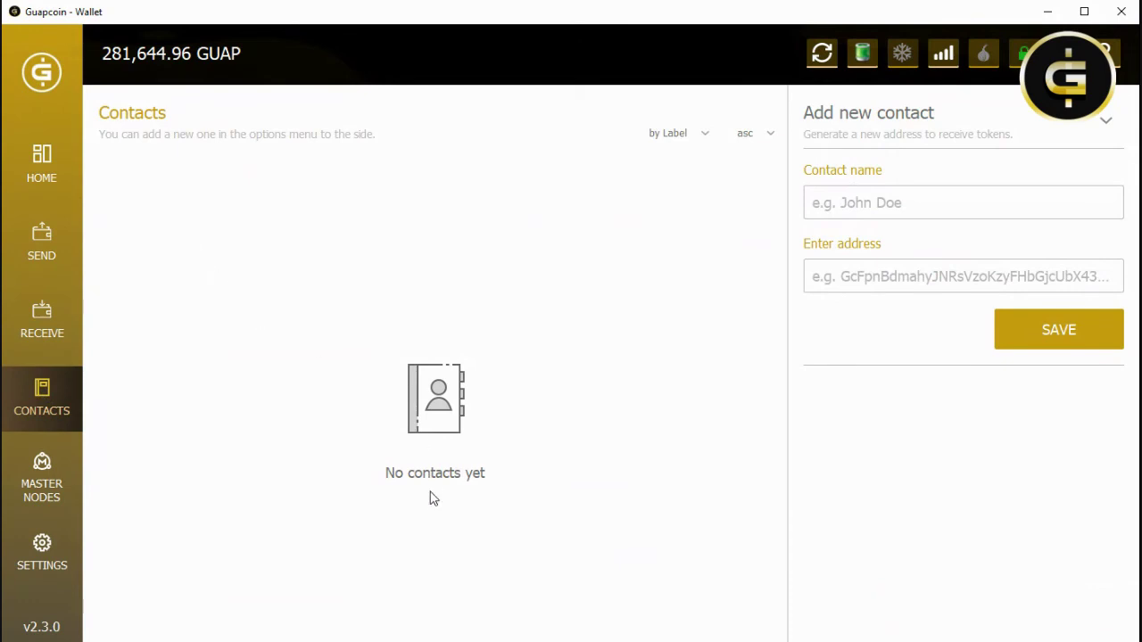
pyautogui.click(832, 203)
pyautogui.click(829, 280)
pyautogui.click(821, 200)
pyautogui.click(840, 274)
pyautogui.click(810, 193)
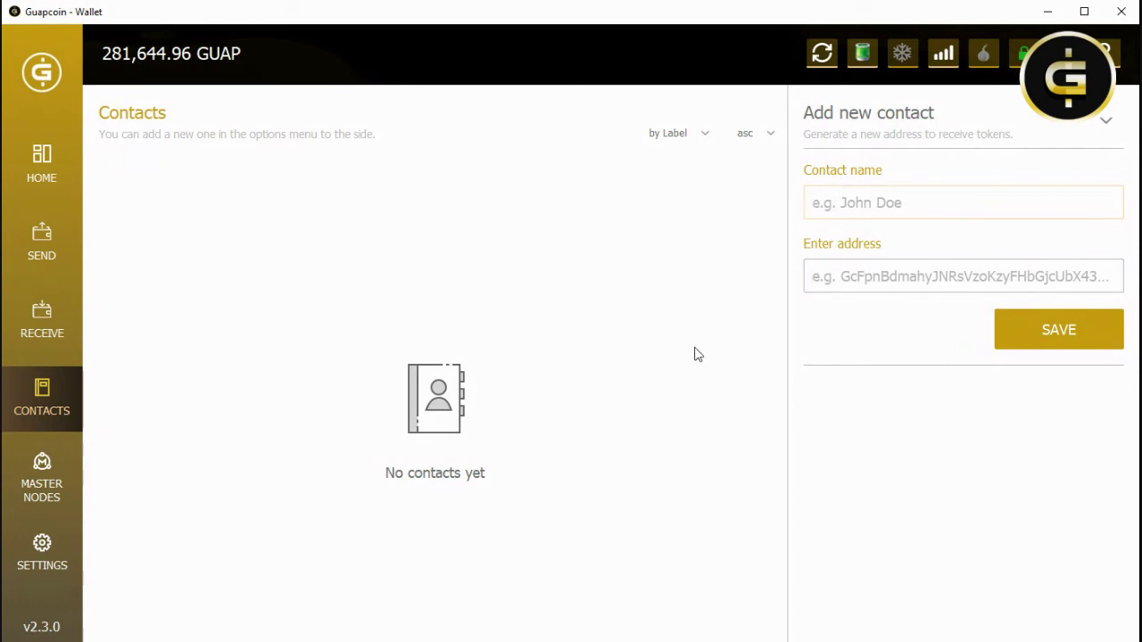
pyautogui.click(868, 278)
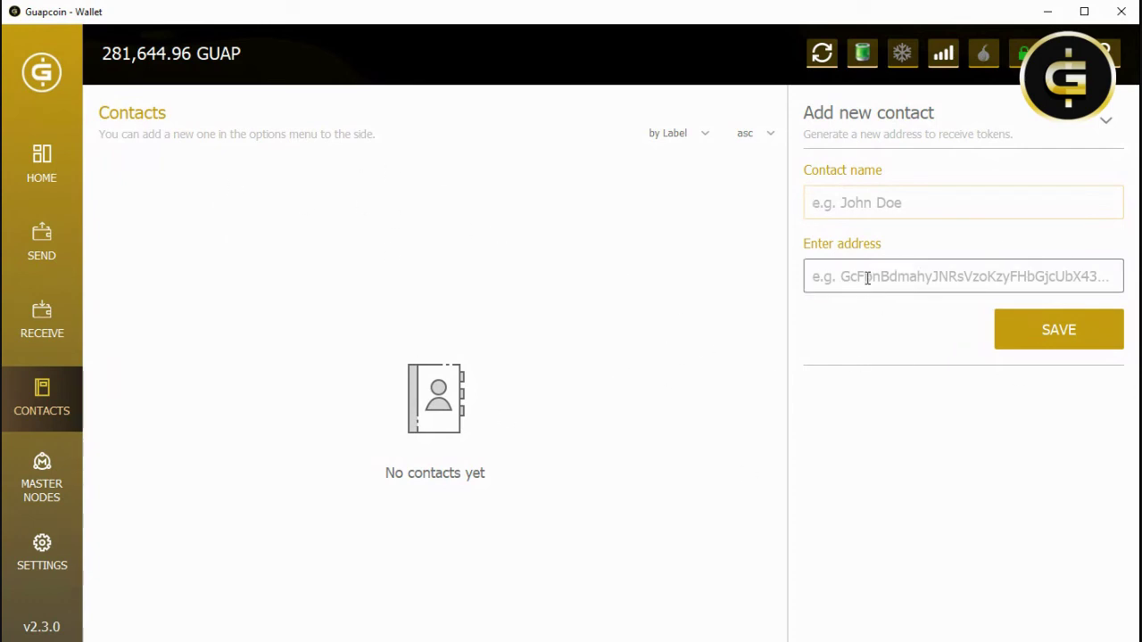
pyautogui.click(867, 277)
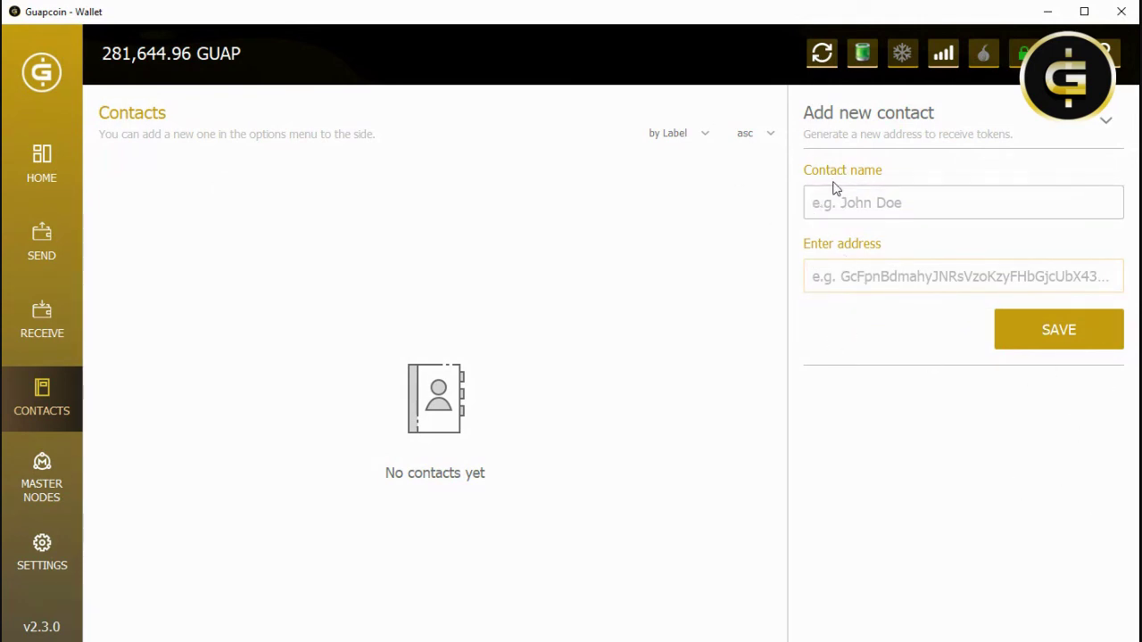
# Step: Review the masternode list with its statuses, then the network details in the Debug information
pyautogui.click(46, 489)
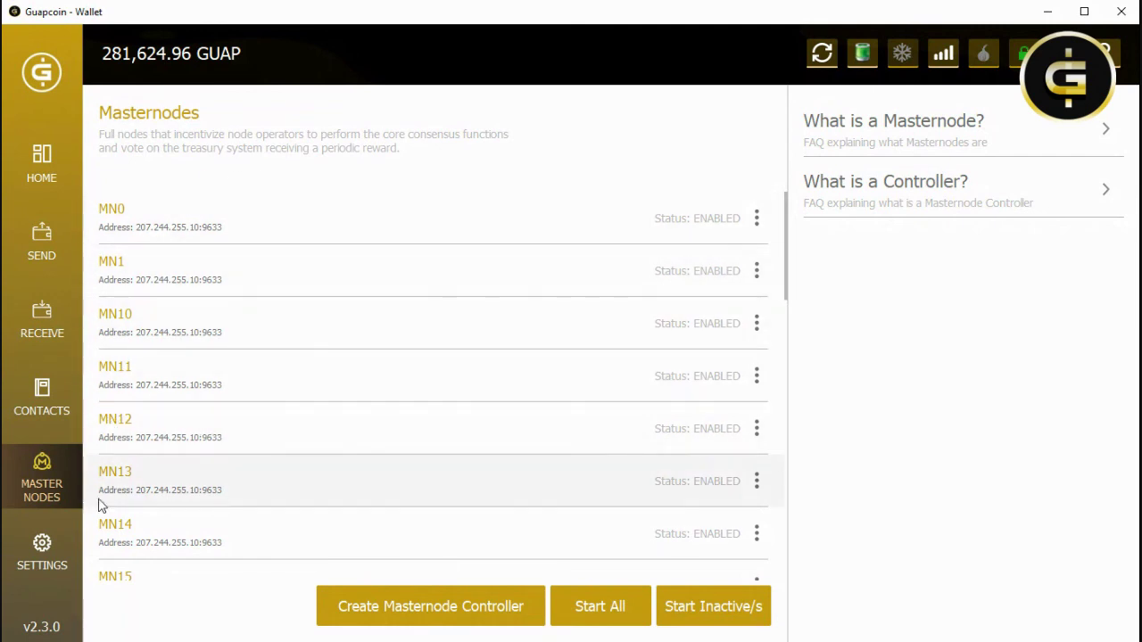
pyautogui.click(41, 551)
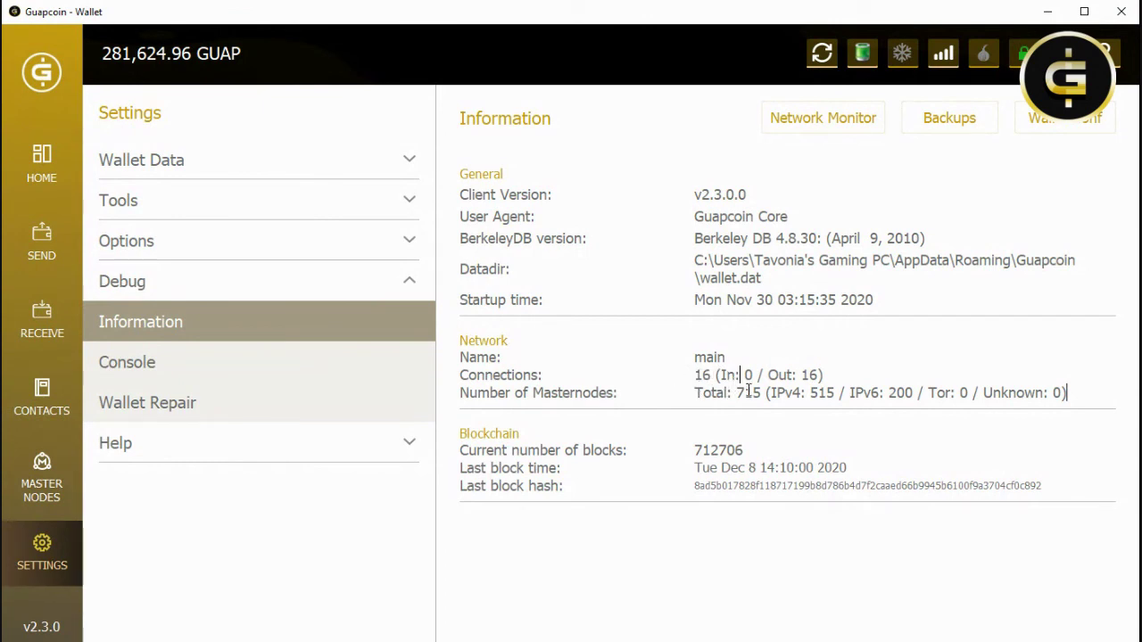
pyautogui.click(70, 173)
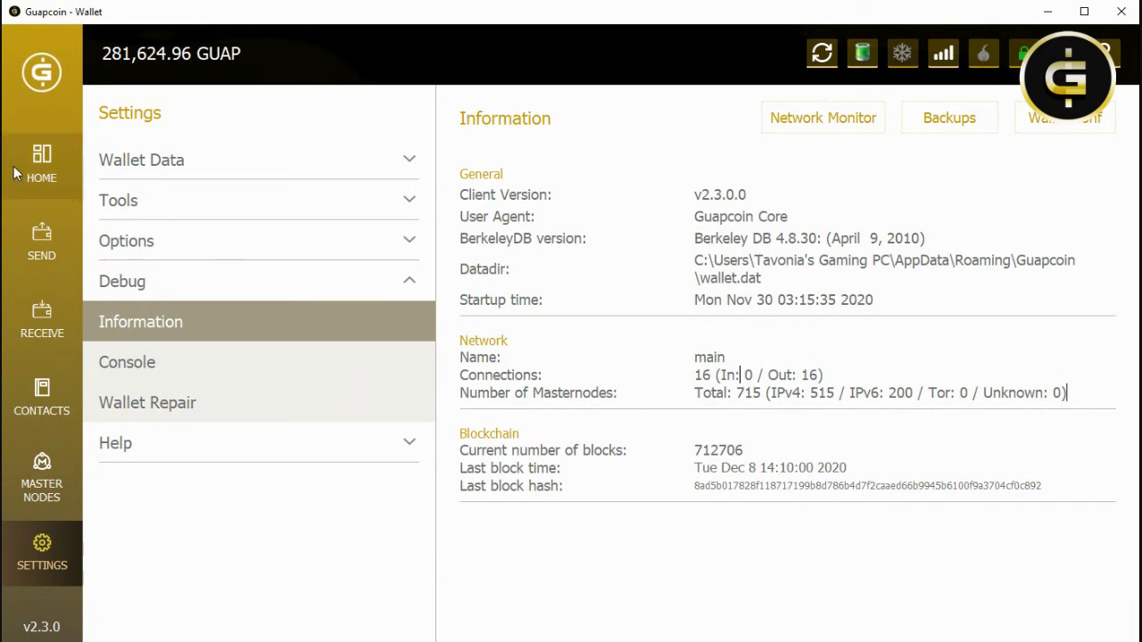